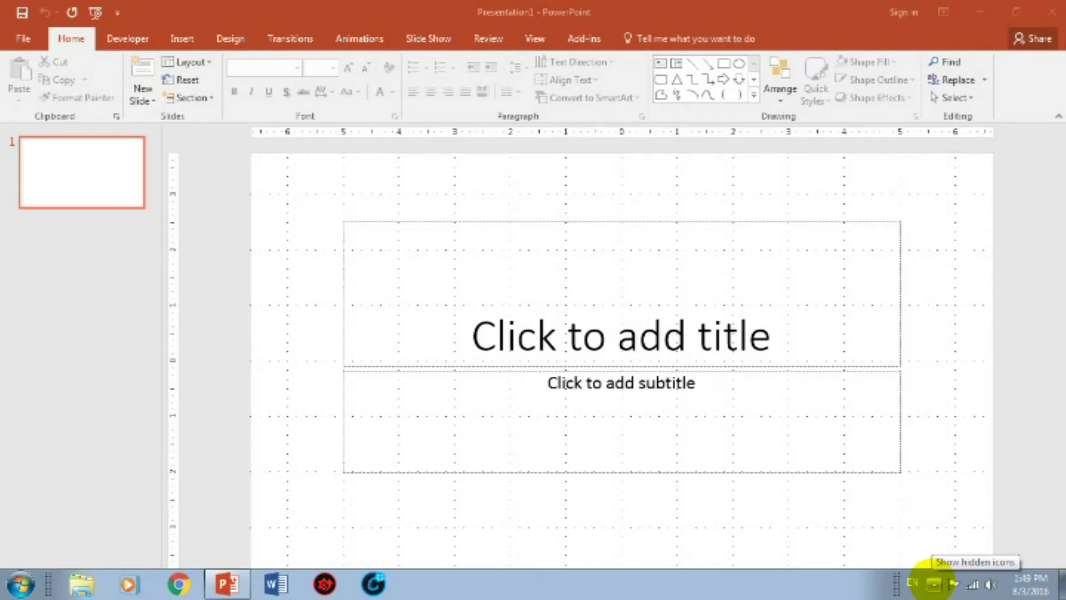
Open the File backstage to see the list of recent presentations
left_click(933, 581)
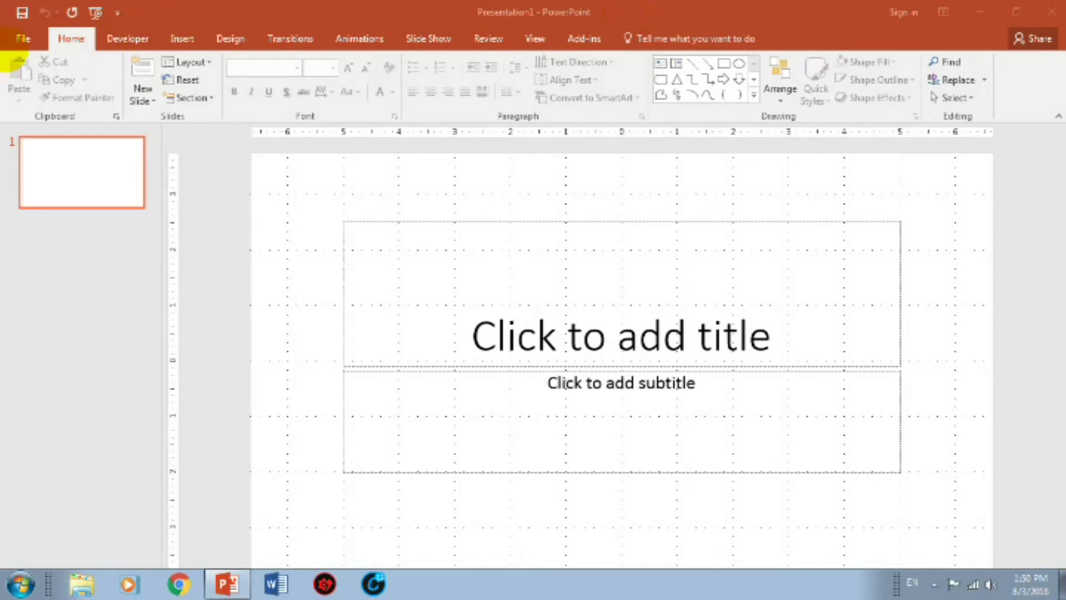
Return to editing, browse the ribbon tabs, and open the Insert tab's Video dropdown
left_click(23, 39)
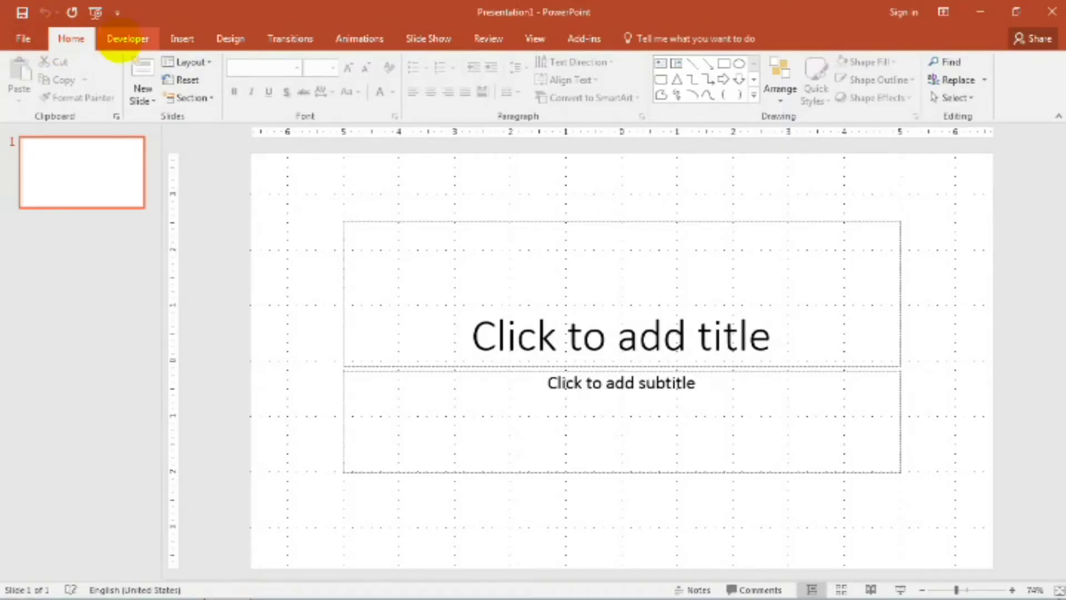
left_click(125, 39)
left_click(182, 38)
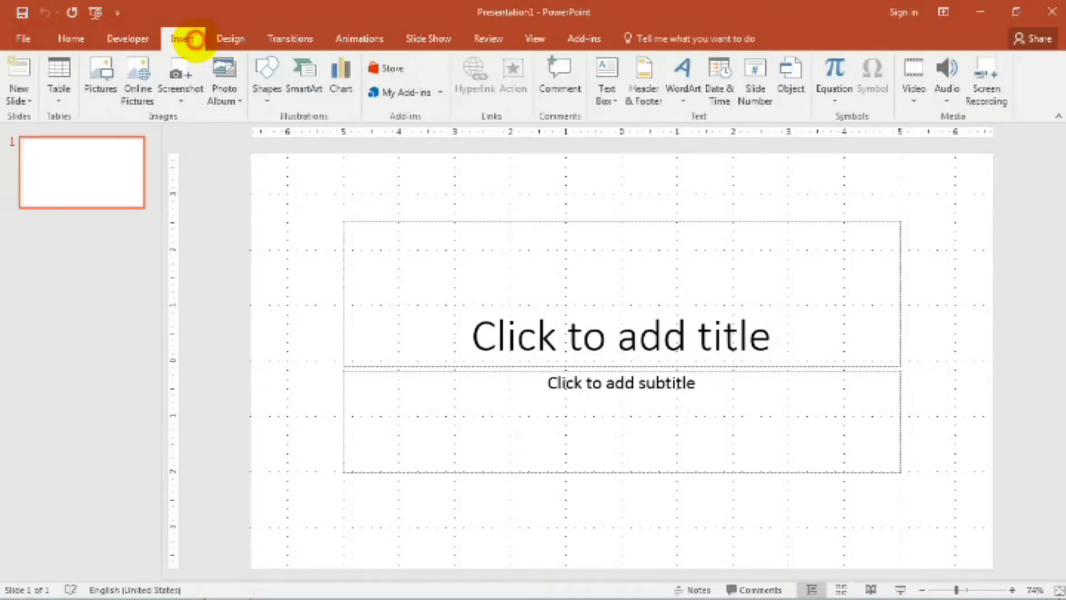
left_click(230, 39)
left_click(286, 41)
left_click(360, 39)
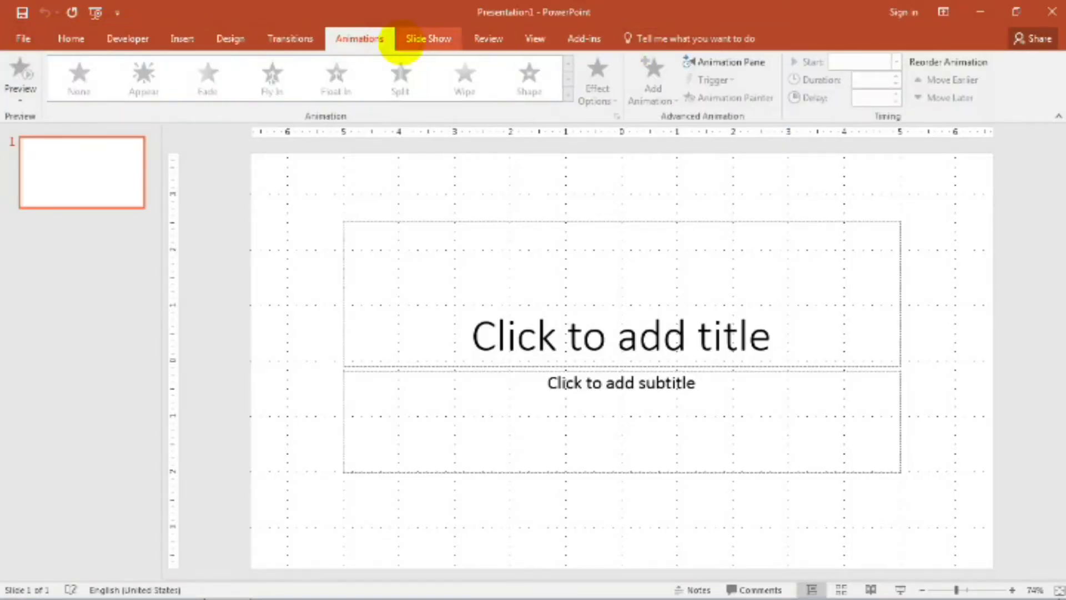
left_click(182, 38)
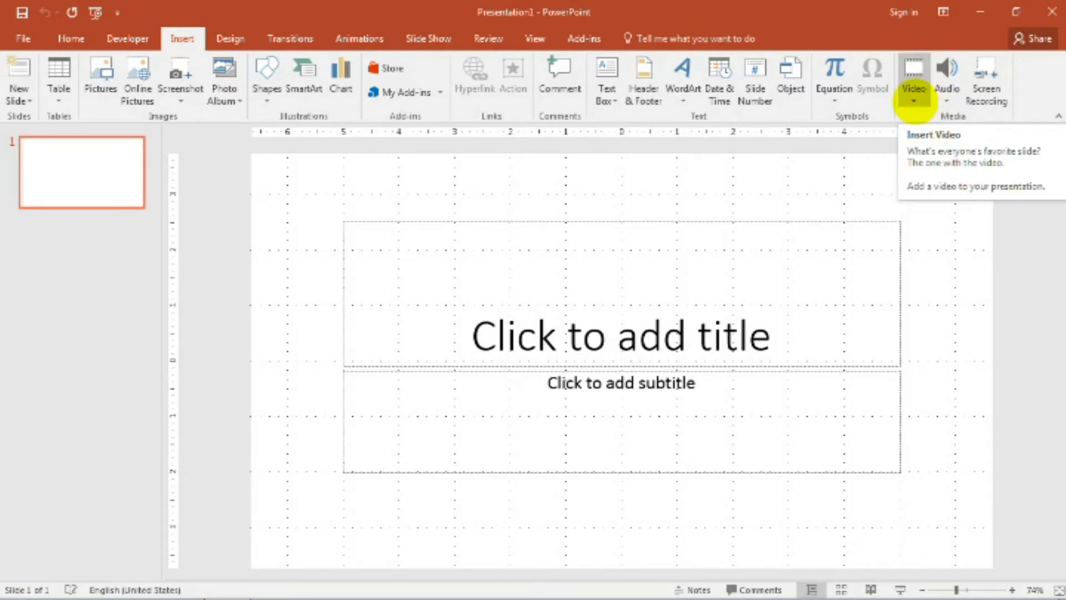
left_click(914, 100)
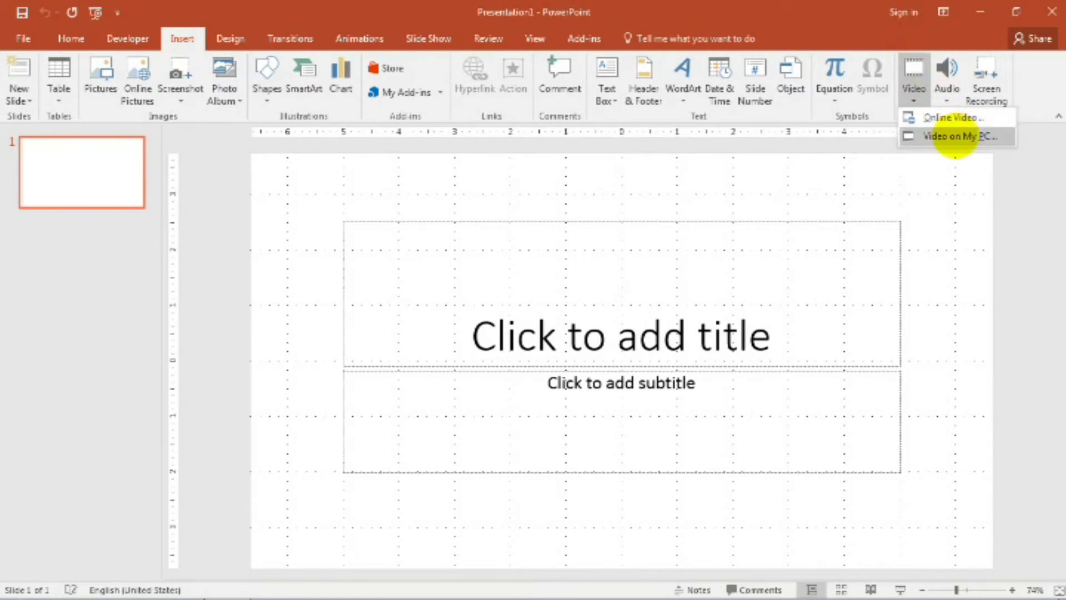
left_click(951, 136)
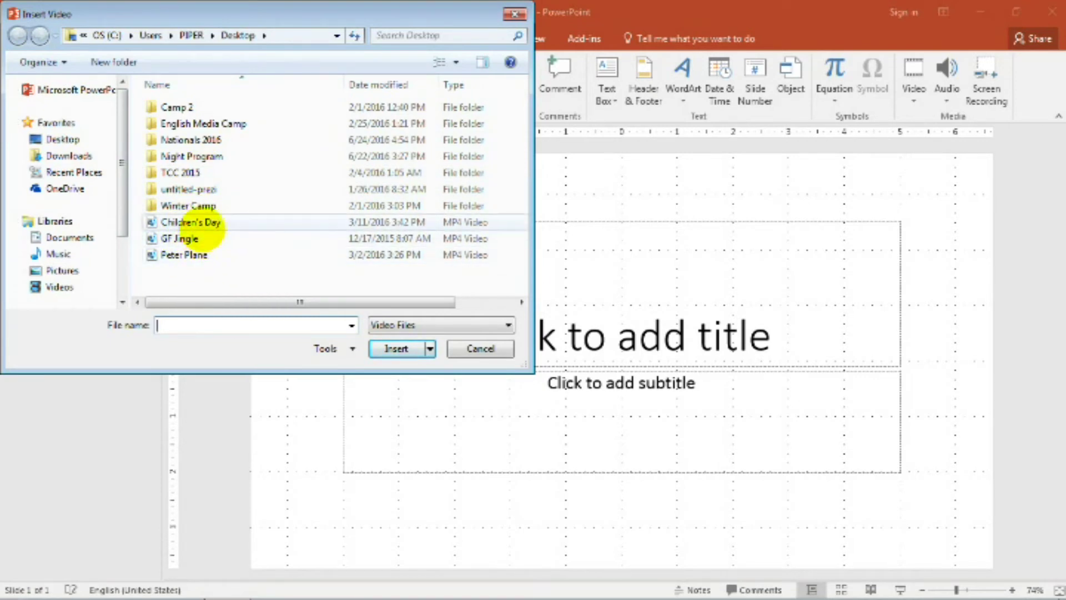
Insert the Children's Day video from the Desktop into slide 1
left_click(207, 223)
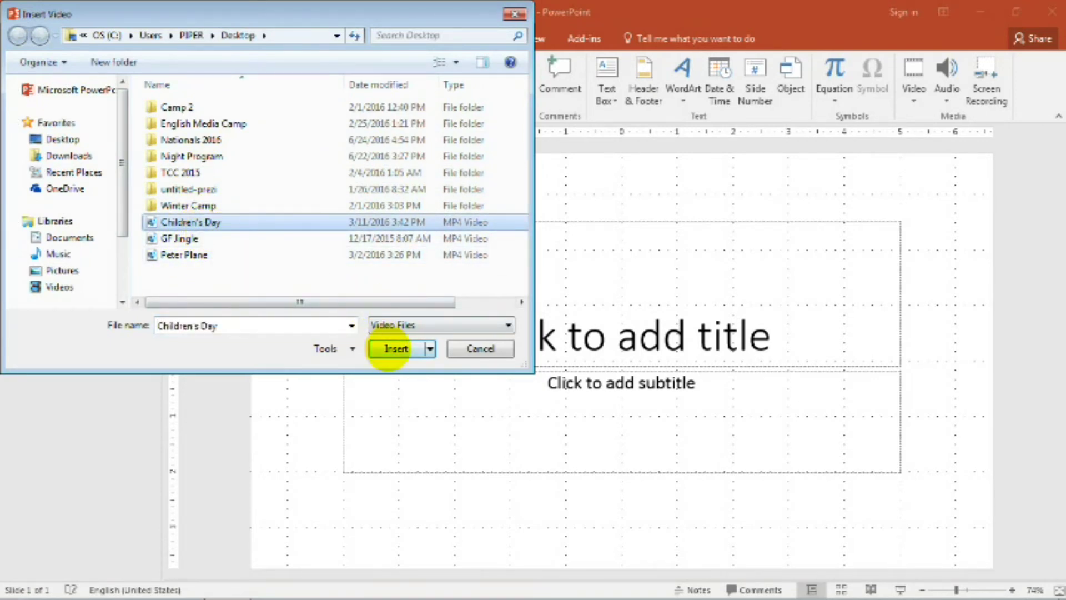
left_click(389, 349)
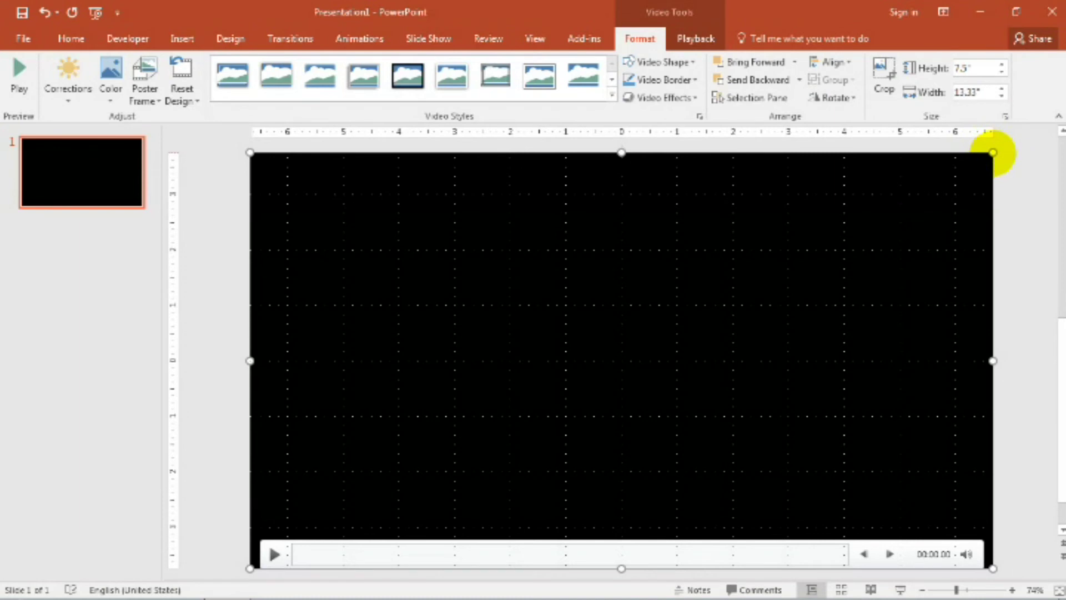
Shrink the video proportionally from its corner to about 11.51 by 6.47 inches
mouse_move(992, 152)
left_mouse_down()
mouse_move(929, 184)
mouse_move(883, 222)
mouse_move(889, 231)
left_mouse_up()
Centre the video on the slide and set its height to 6.5 inches
left_click_drag(599, 336, 650, 312)
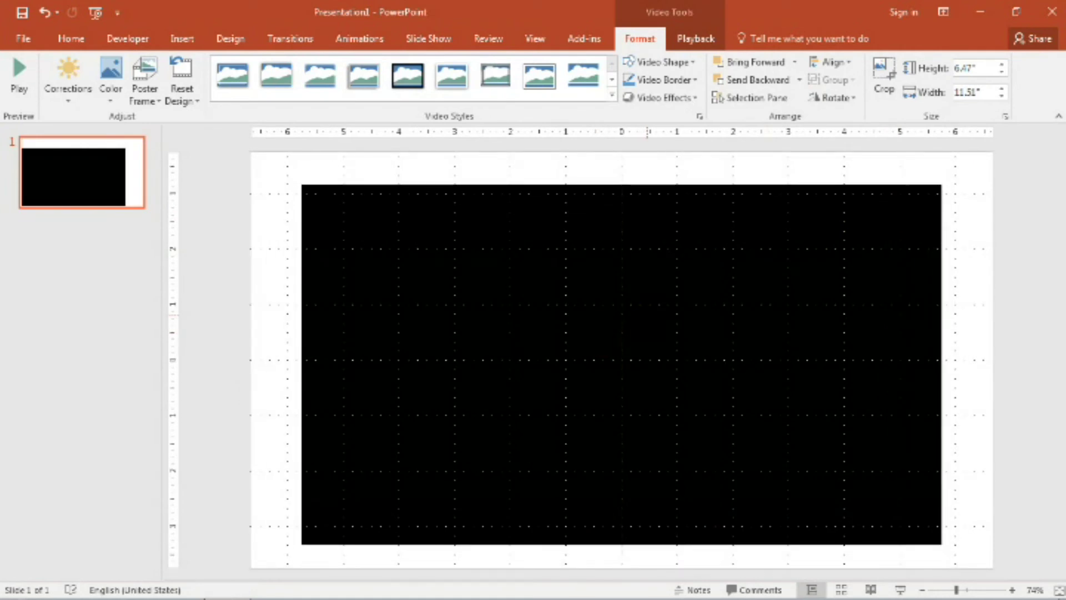
left_click_drag(651, 312, 651, 315)
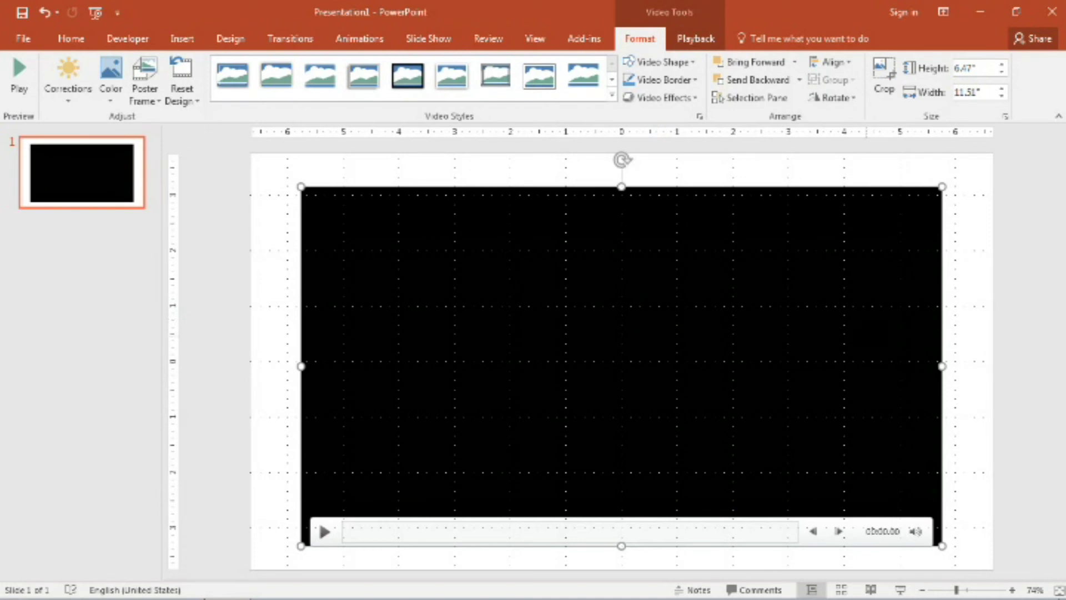
mouse_move(621, 187)
left_mouse_down()
mouse_move(617, 217)
mouse_move(627, 187)
left_mouse_up()
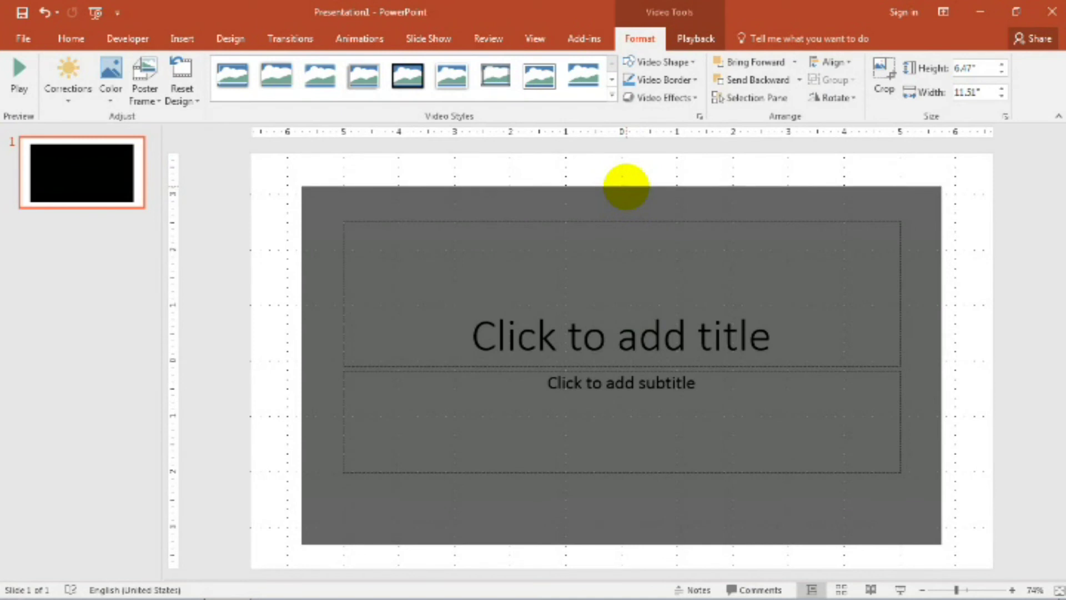
left_click_drag(627, 186, 623, 184)
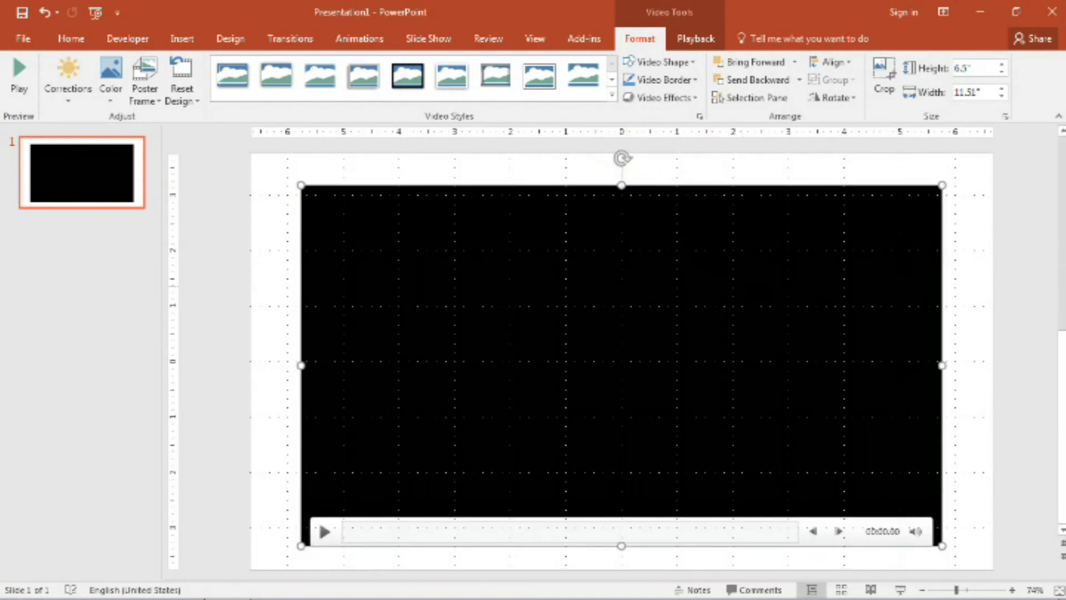